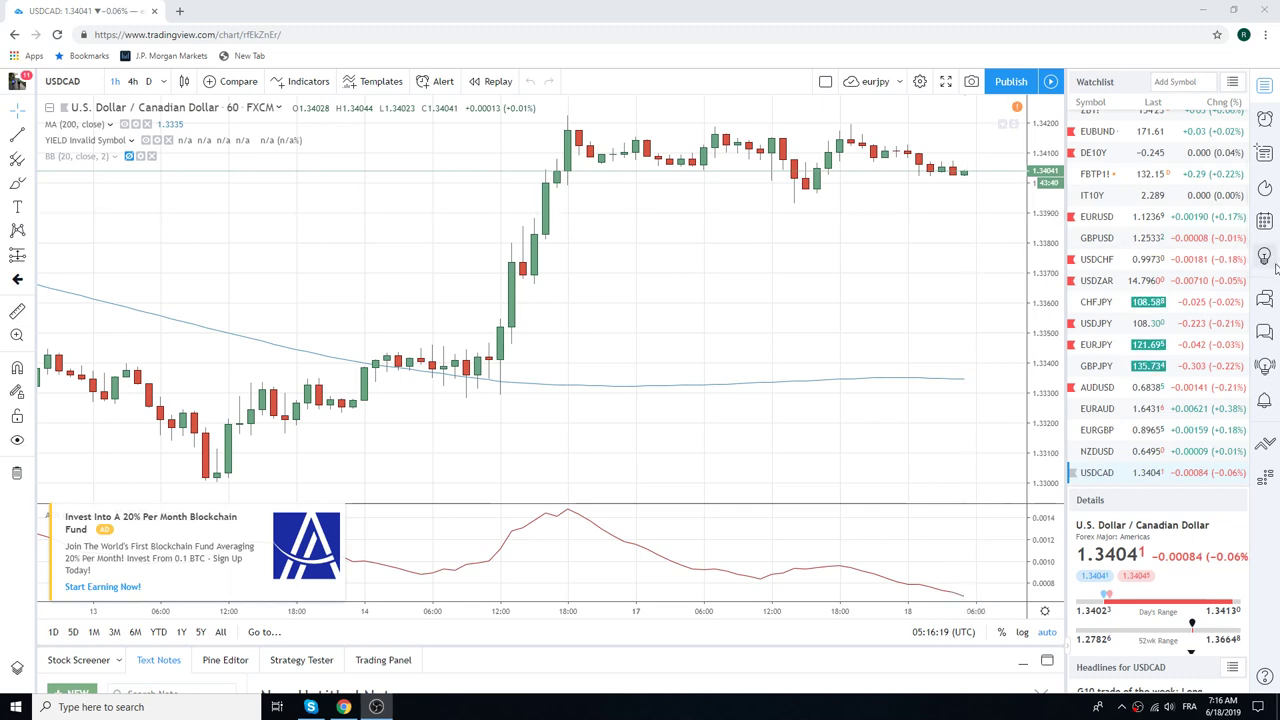
Load AUDUSD and switch it to daily candles, zoomed out to October 2018–June 2019.
left_click(1100, 387)
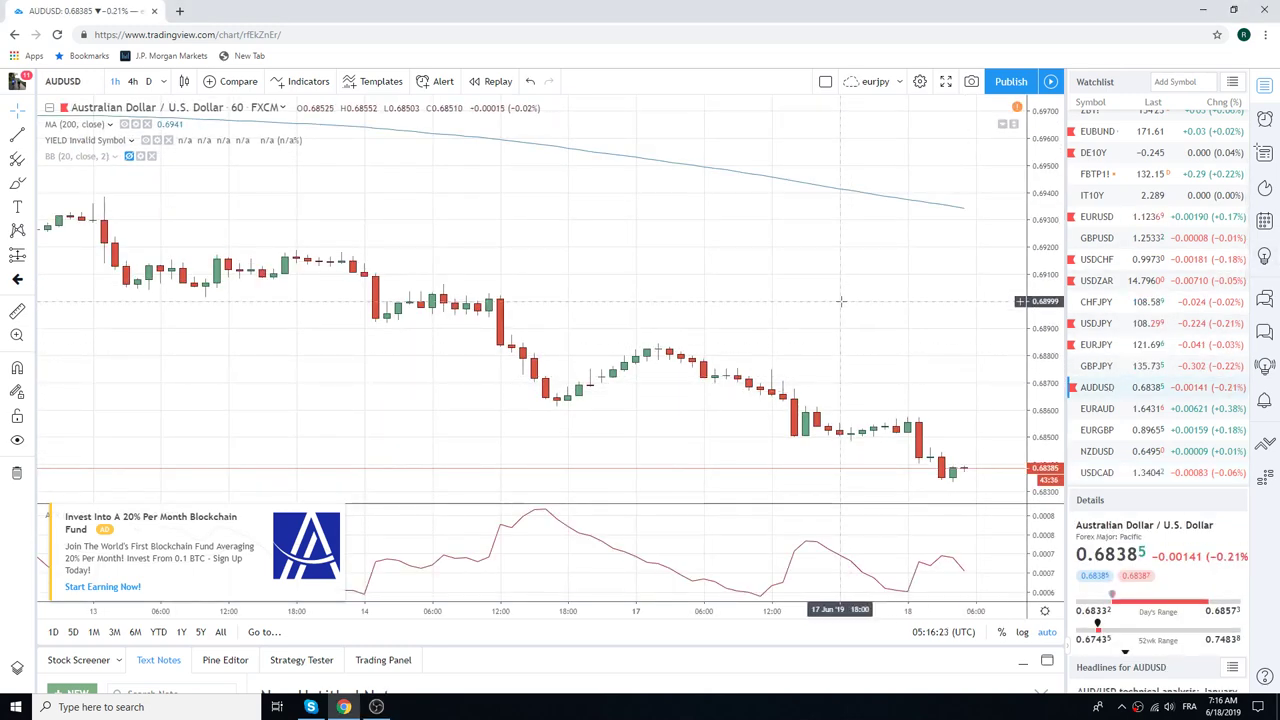
scroll(838, 305, "down", 3)
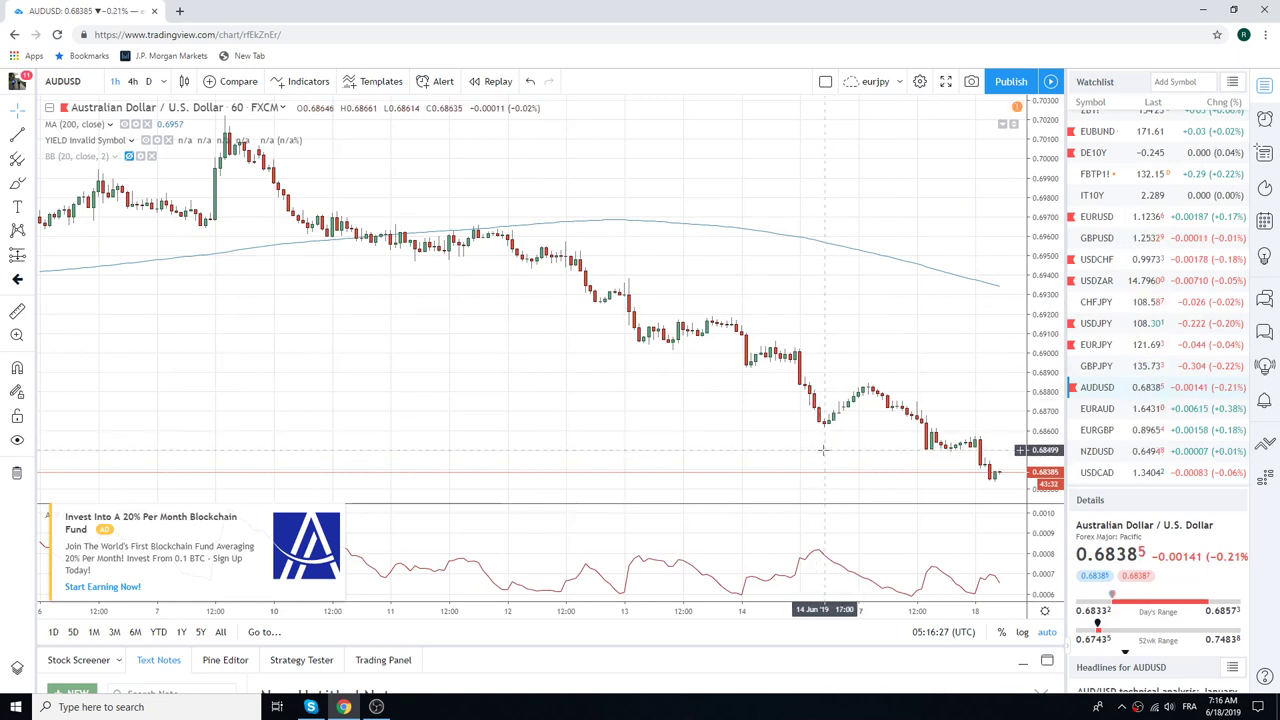
left_click(148, 81)
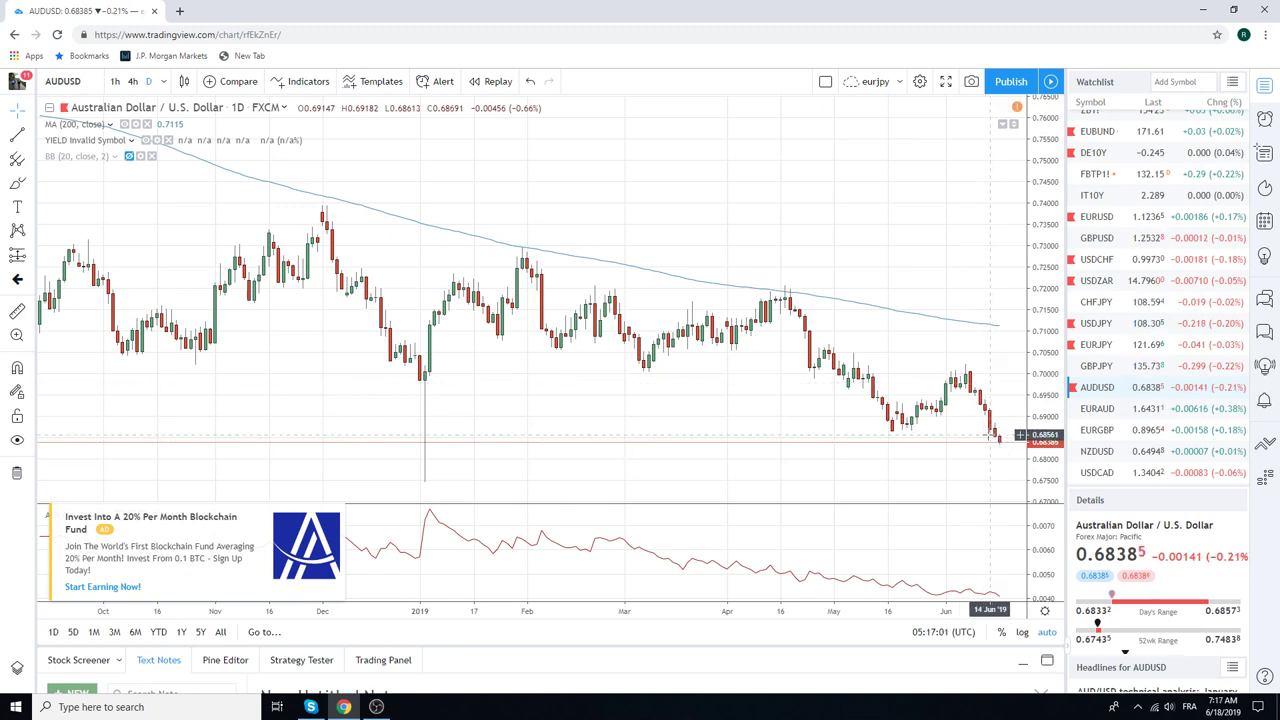
Review EURAUD zoomed out, then move on to the EURUSD daily chart with its descending trend line.
left_click(1236, 408)
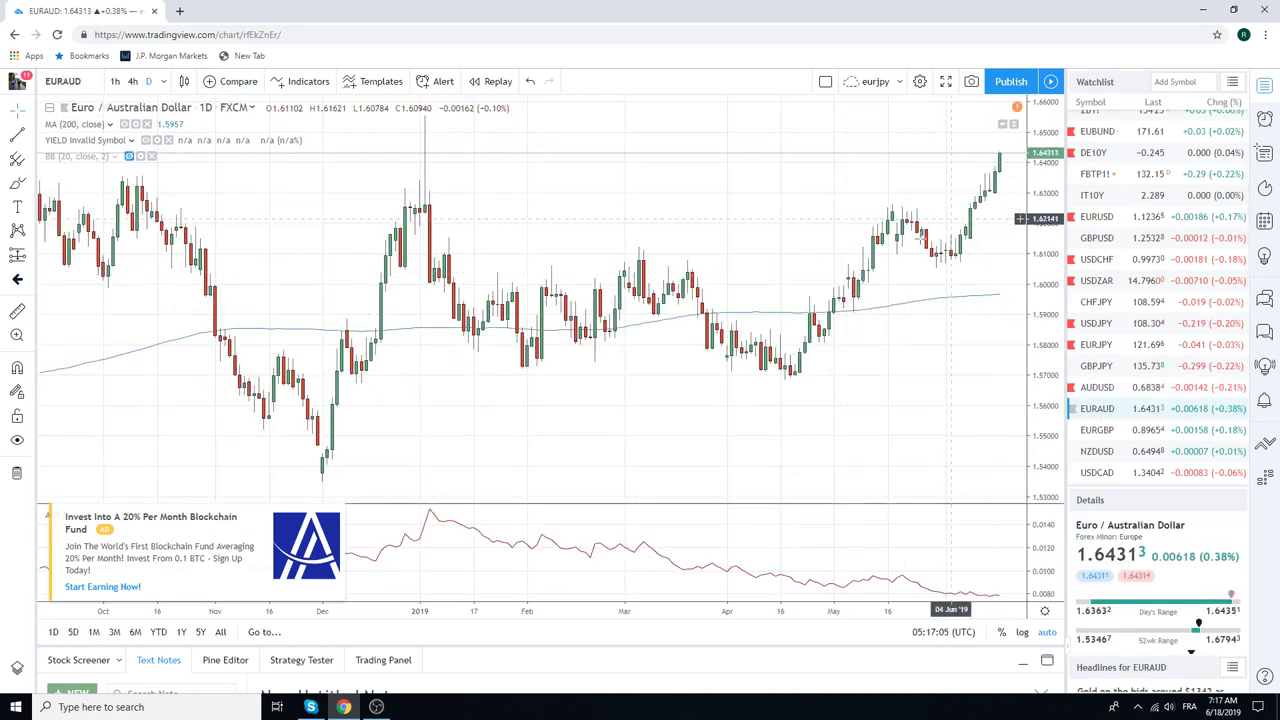
scroll(852, 318, "down", 2)
scroll(852, 318, "down", 3)
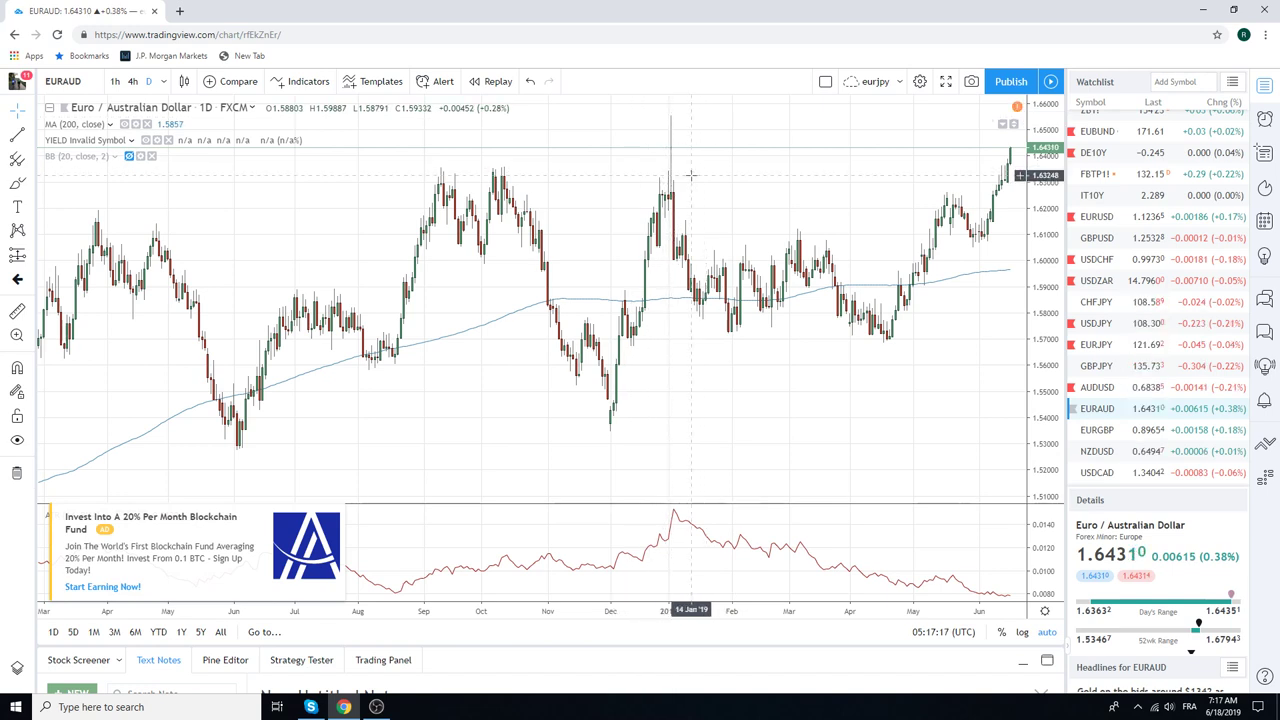
scroll(731, 329, "up", 3)
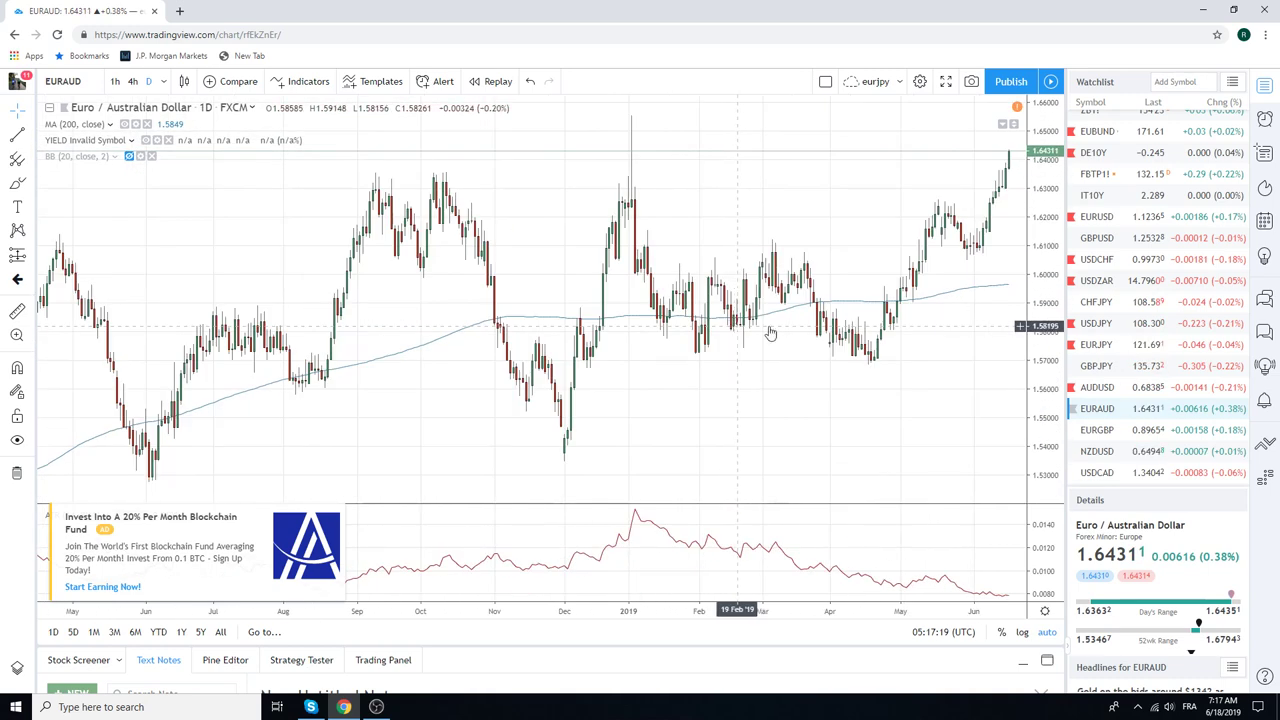
left_click(1097, 218)
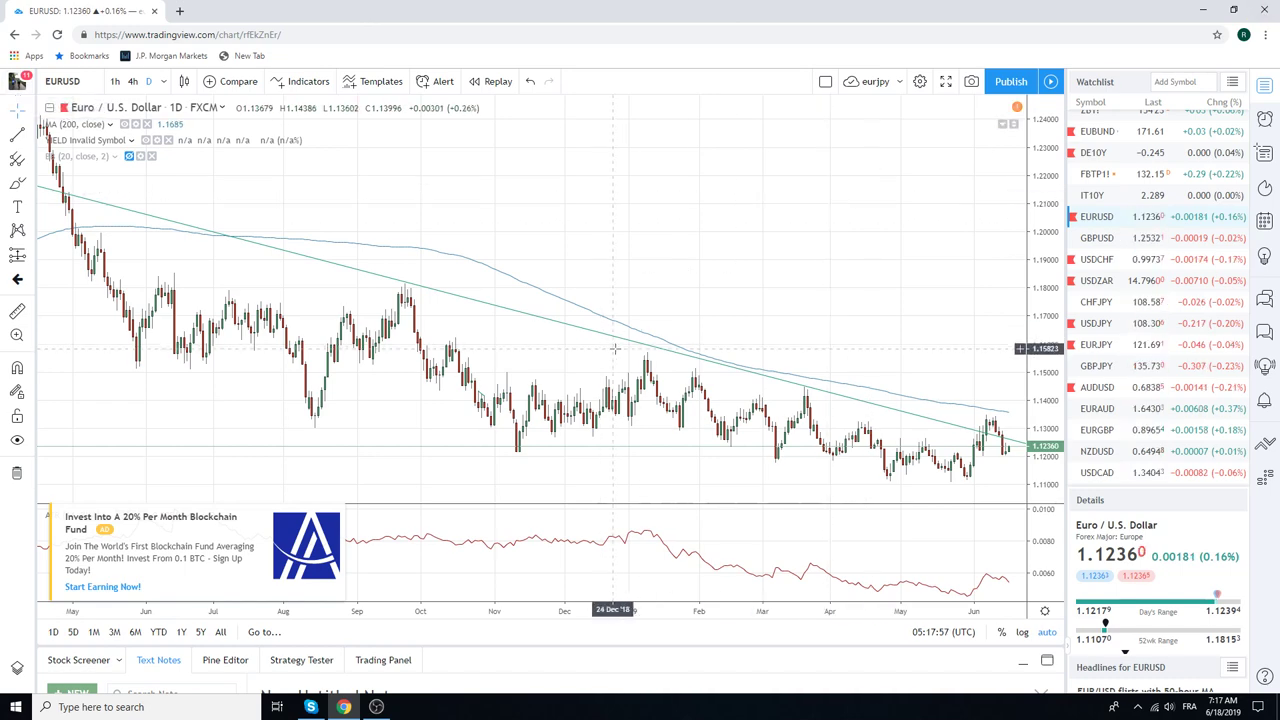
Load GBPUSD and zoom in to cover late 2018 through June 2019.
left_click(1100, 240)
scroll(825, 316, "up", 5)
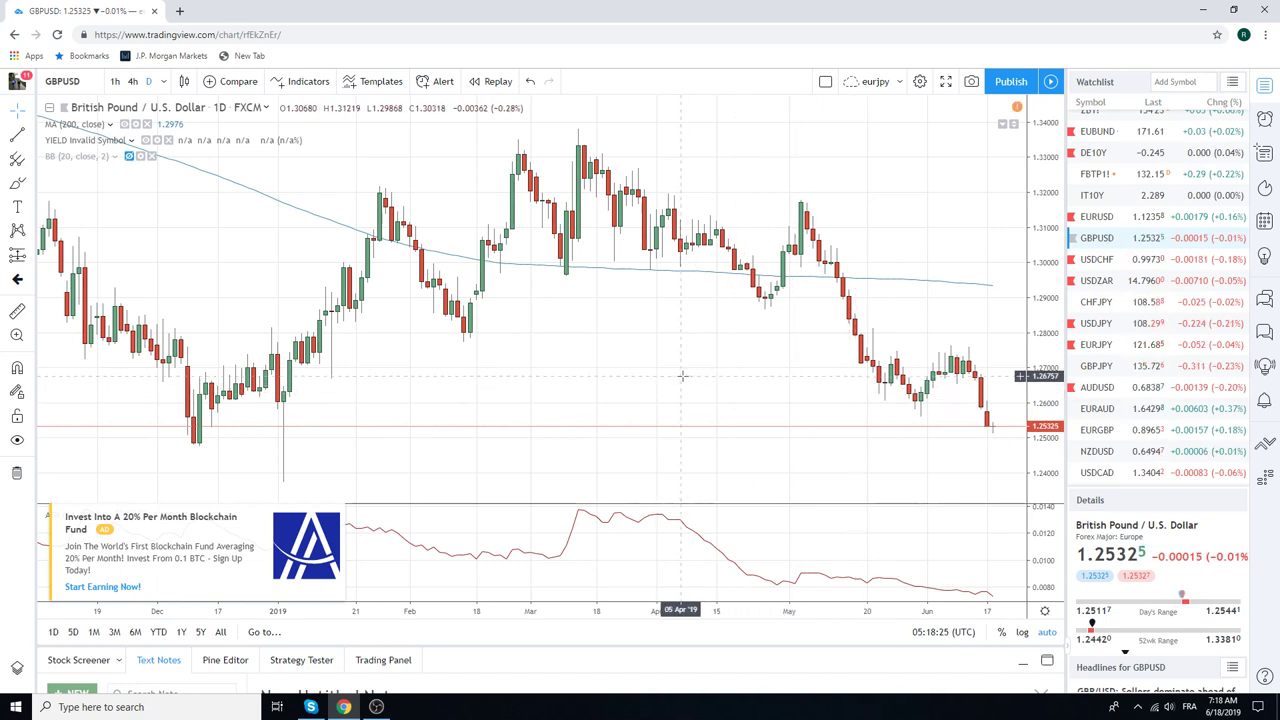
Zoom GBPUSD in, glance at EURGBP near 0.8965, then return to GBPUSD.
scroll(682, 376, "up", 3)
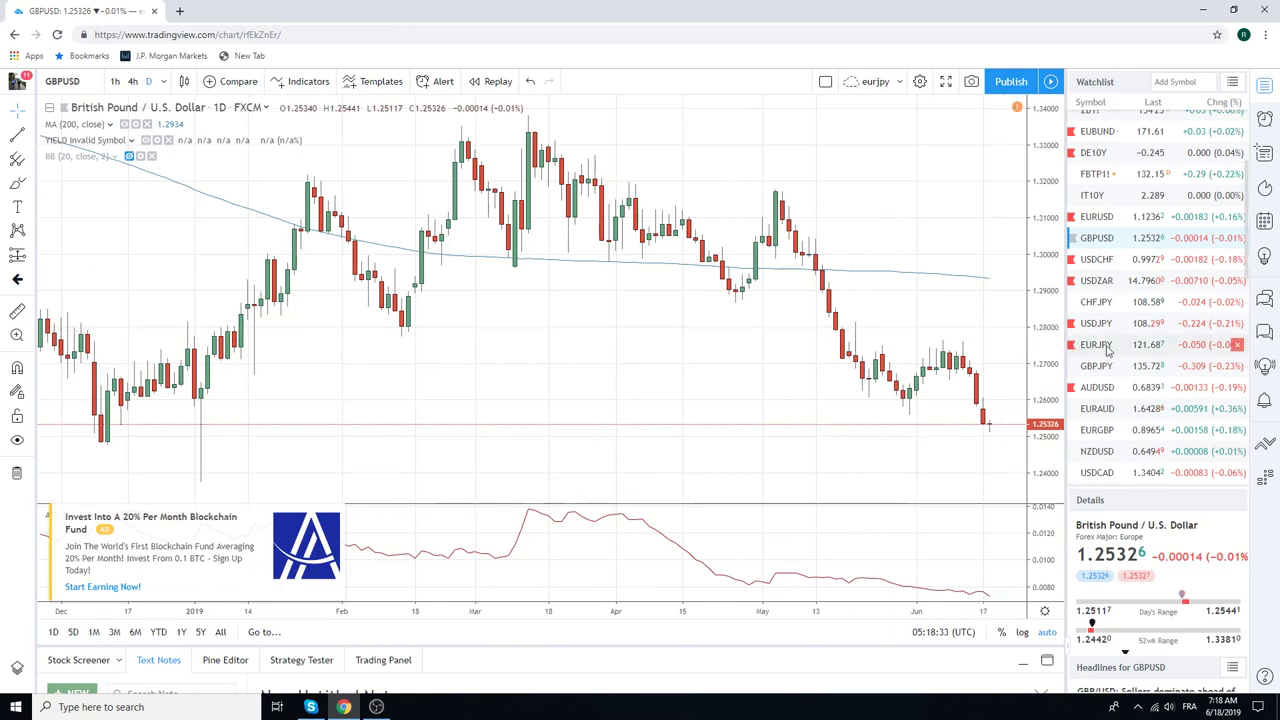
left_click(1108, 432)
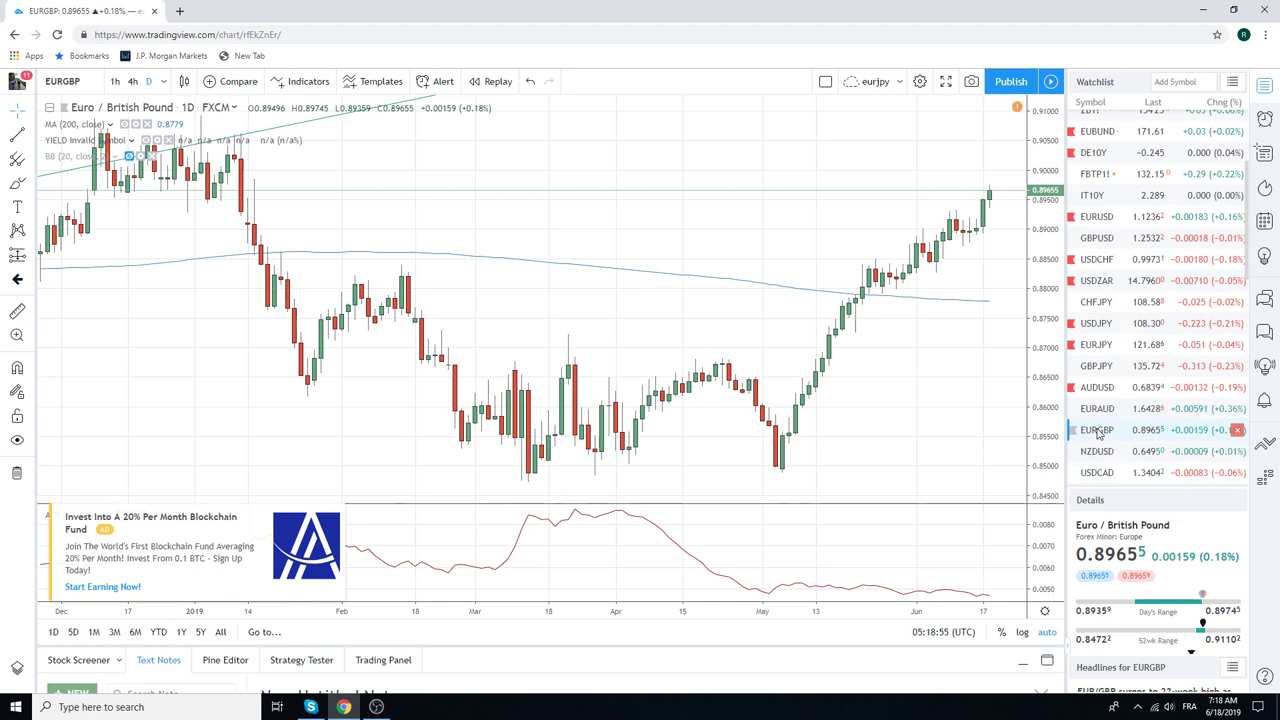
left_click(1097, 239)
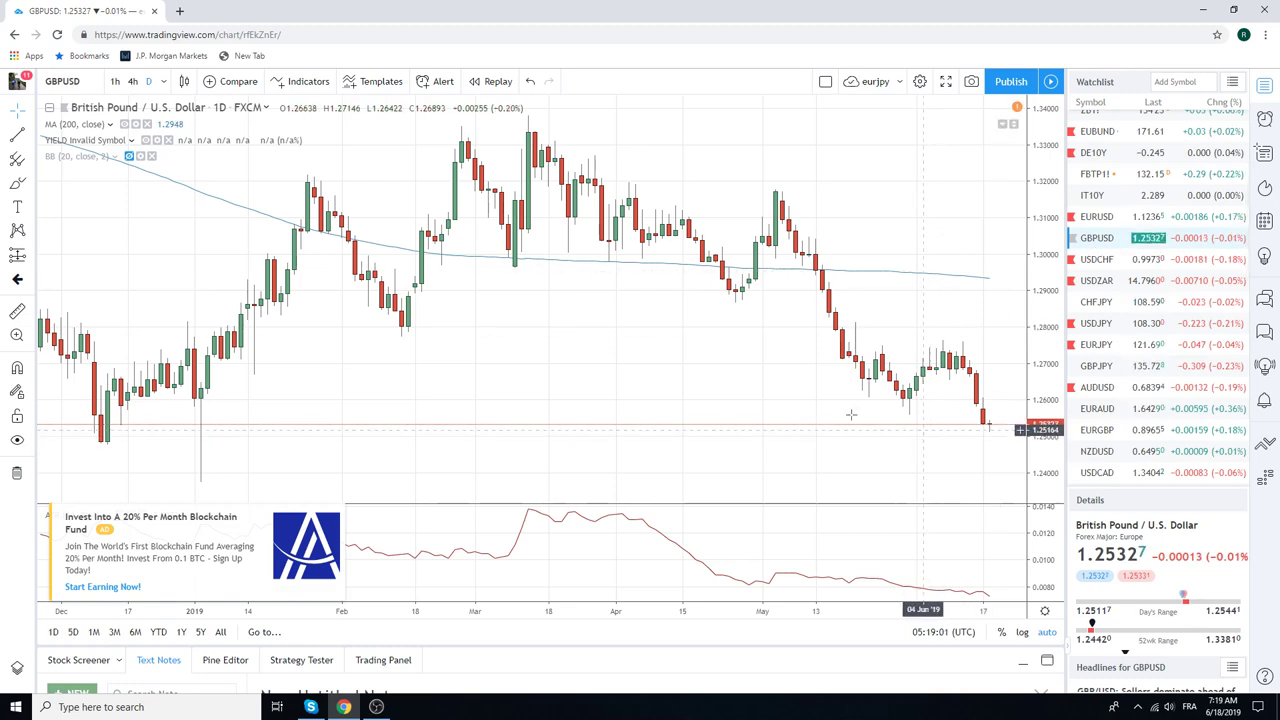
Switch the GBPUSD chart to the 1-hour timeframe.
left_click(115, 81)
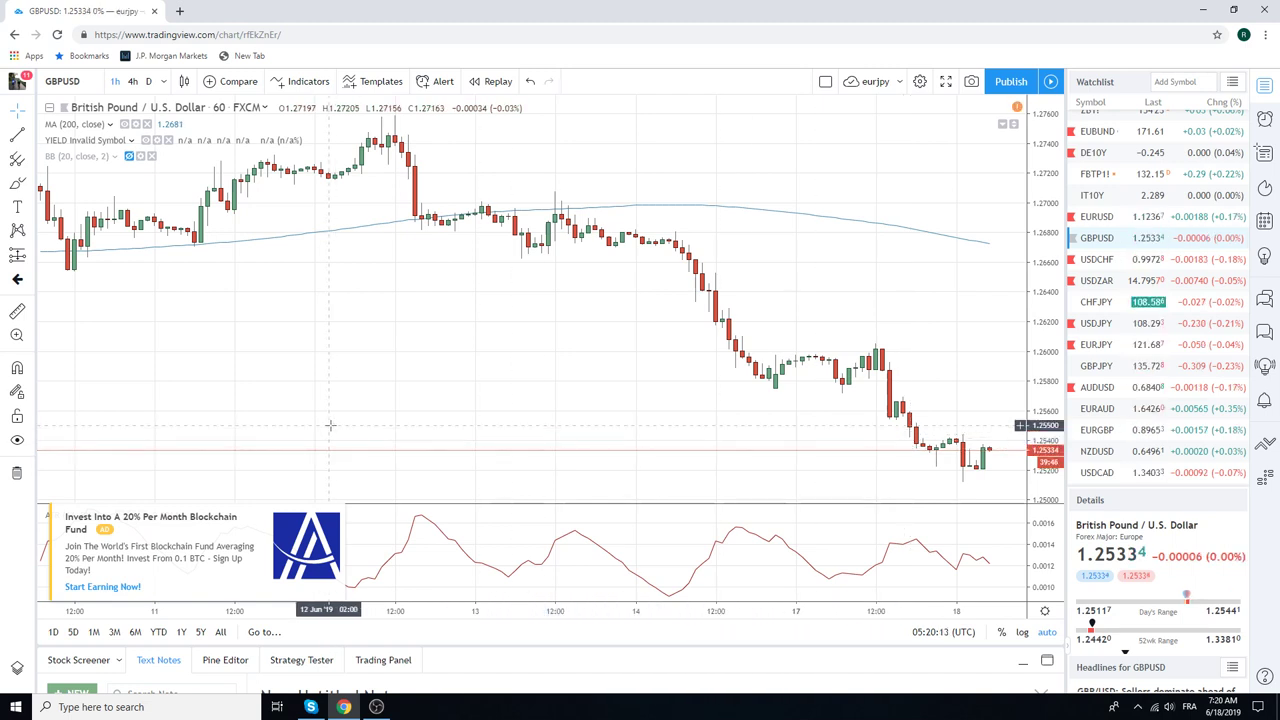
Dismiss the ad and upgrade offer, then step from EURUSD to USDCHF near 0.9973.
left_click(349, 516)
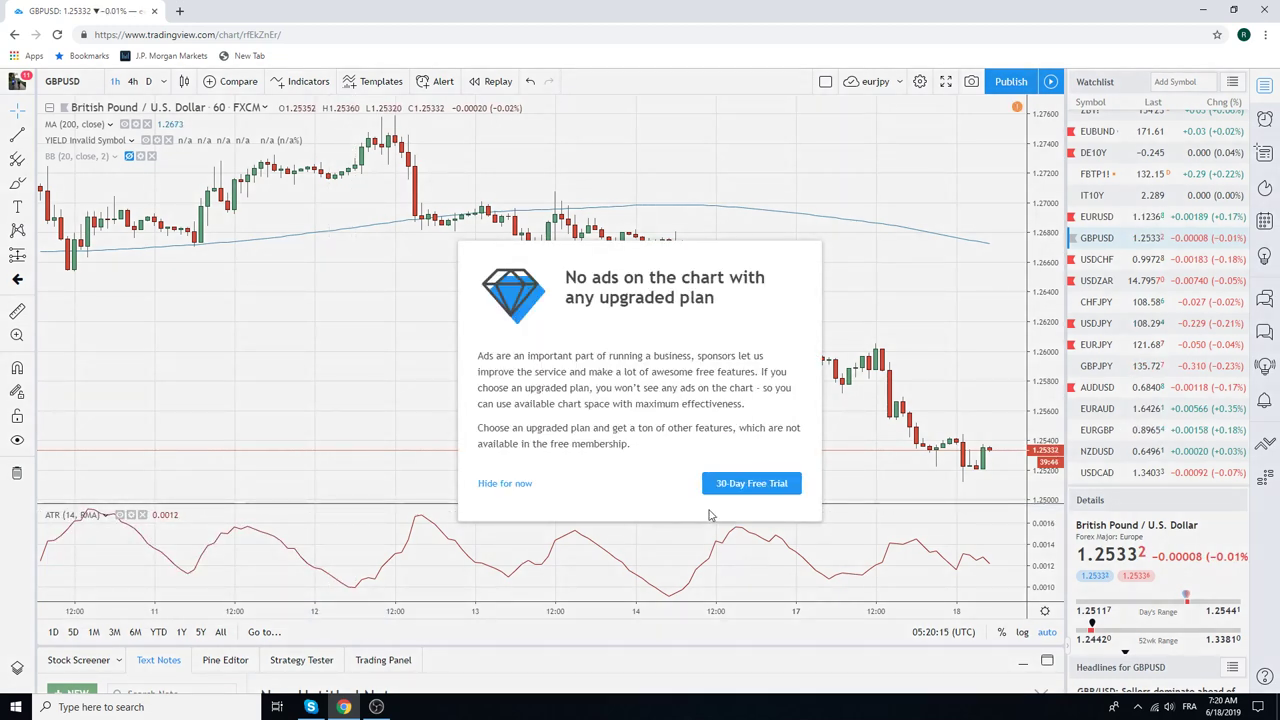
left_click(504, 483)
scroll(640, 480, "down", 3)
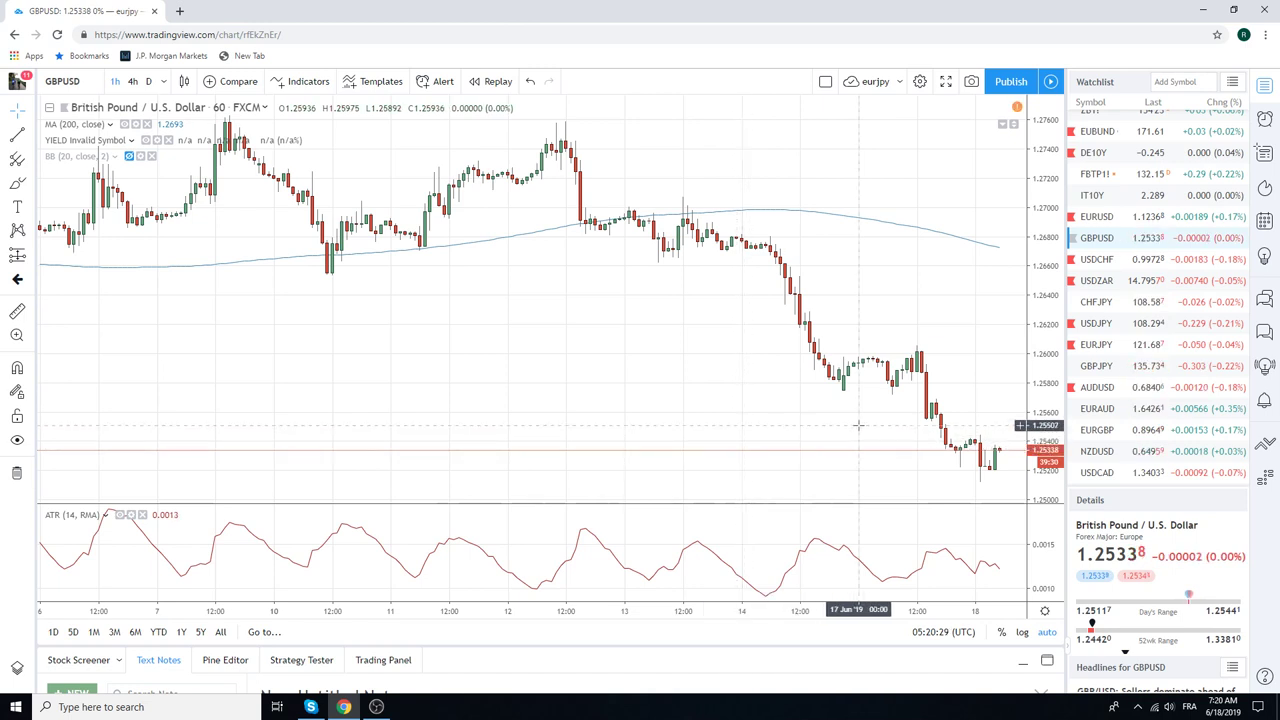
left_click(1092, 217)
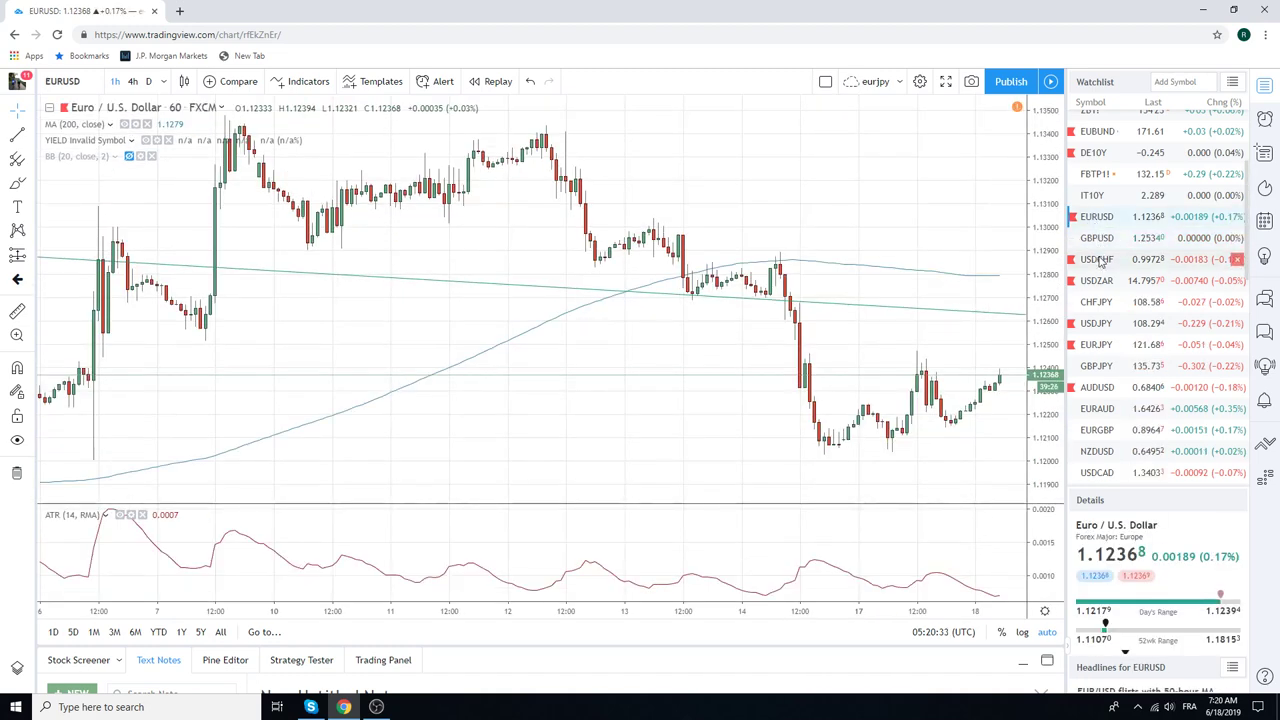
left_click(1097, 259)
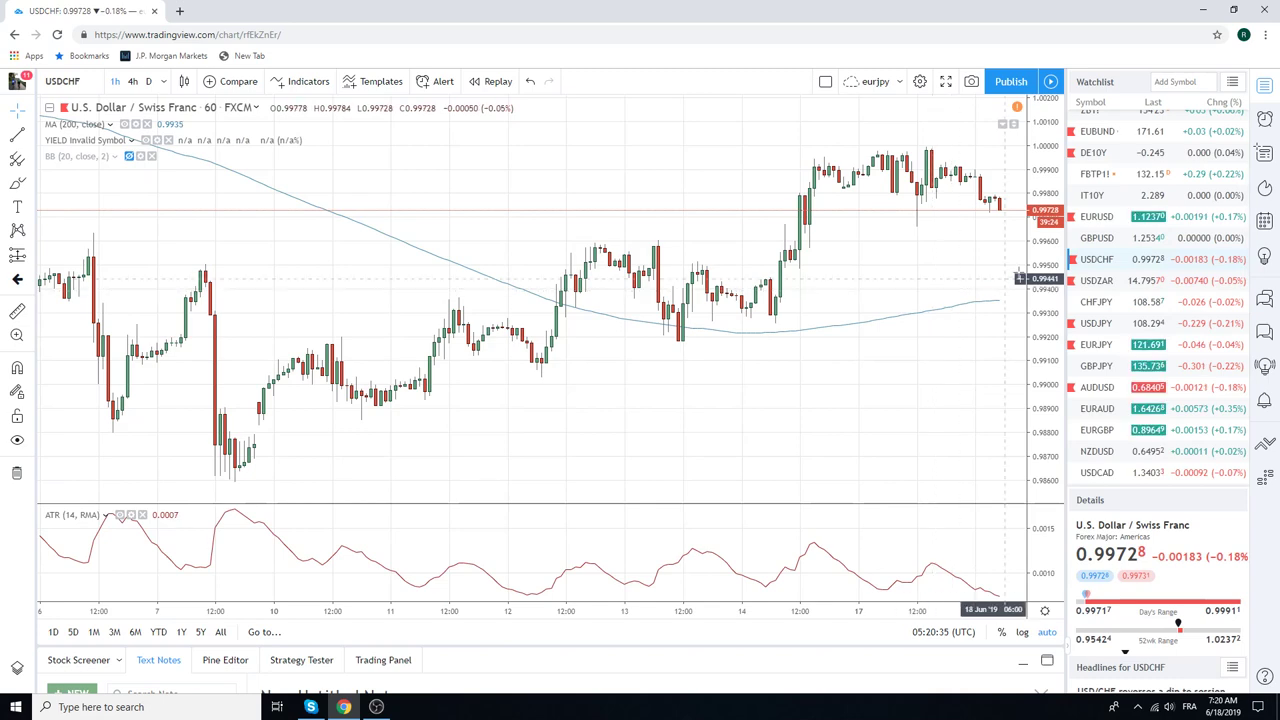
Revisit EURUSD and USDCHF, ending on USDJPY near 108.287.
left_click(1100, 217)
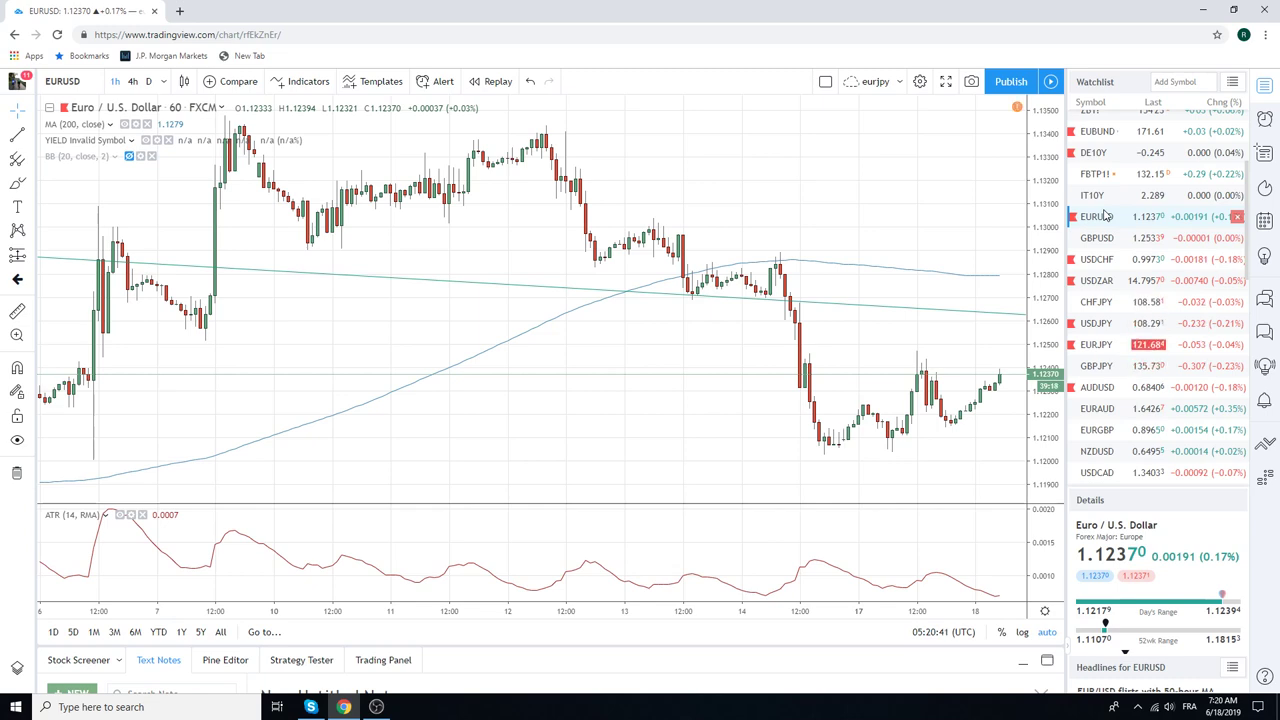
left_click(1110, 259)
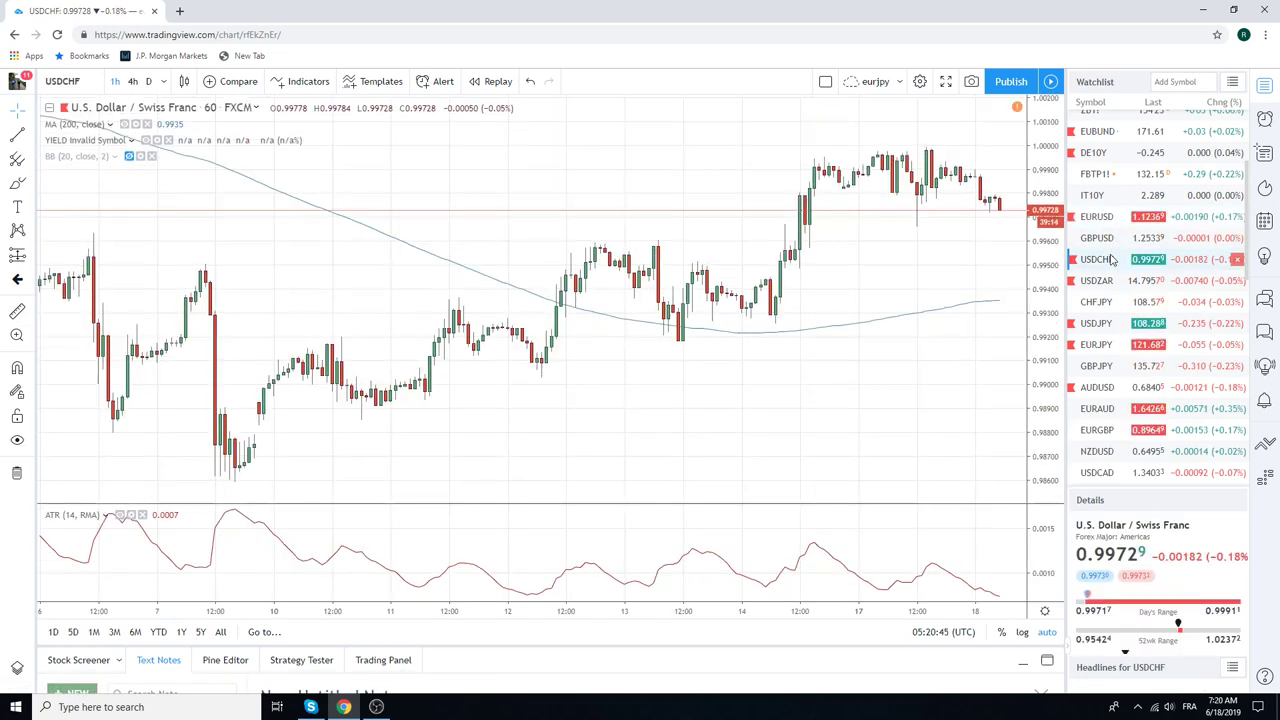
left_click(1107, 324)
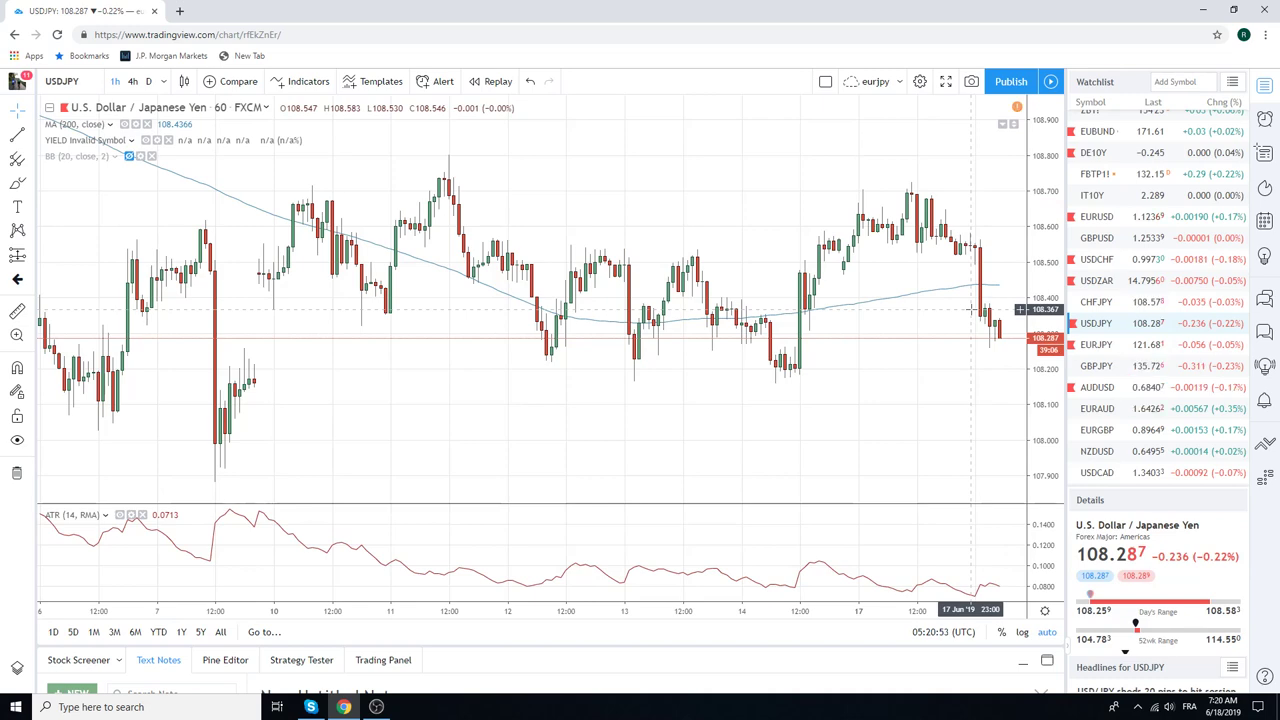
Load S&P 500 E-mini Futures (ES1!) from the top of the watchlist, near 2895.50.
scroll(970, 310, "down", 3)
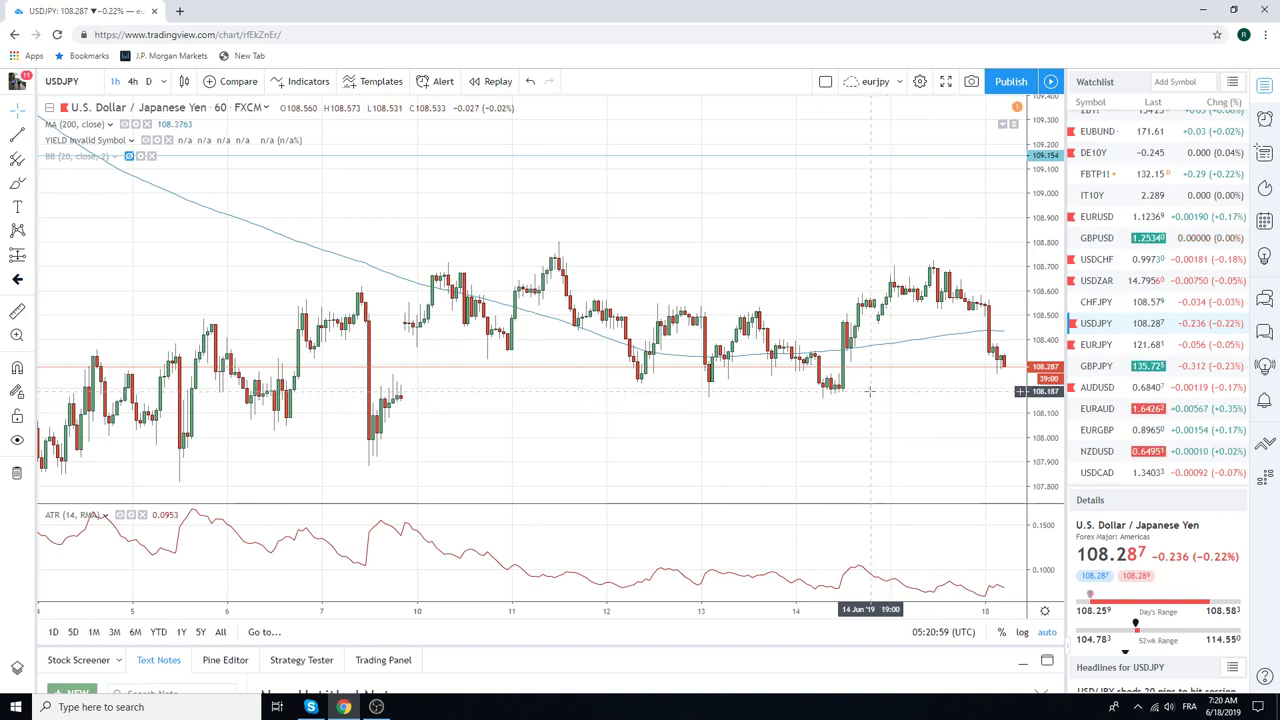
scroll(1146, 306, "up", 2)
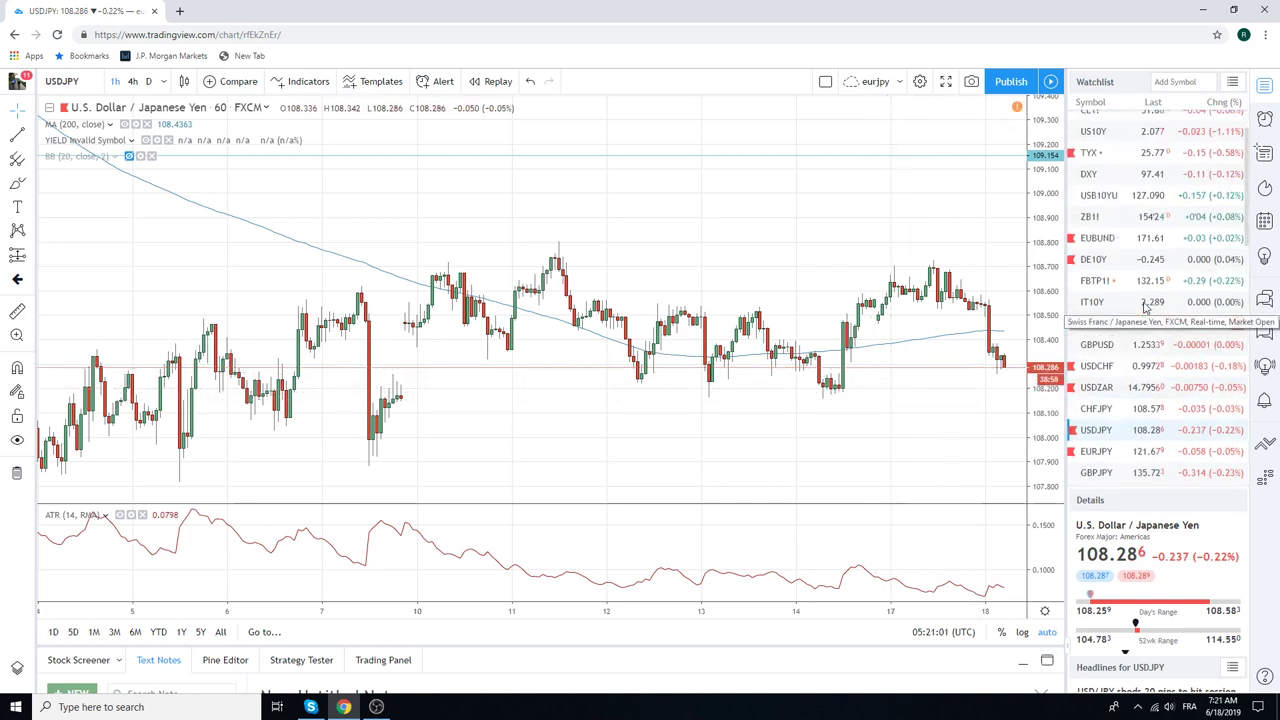
scroll(1146, 306, "up", 1)
left_click(1143, 120)
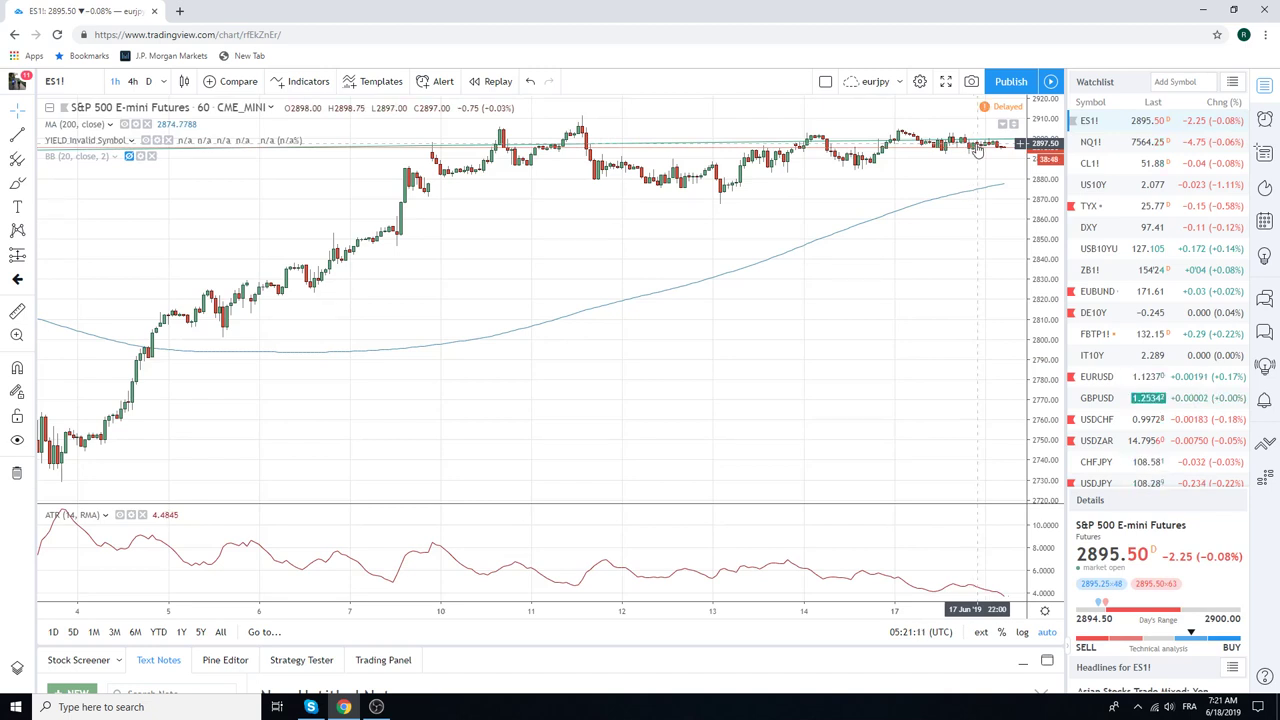
scroll(1097, 210, "down", 1)
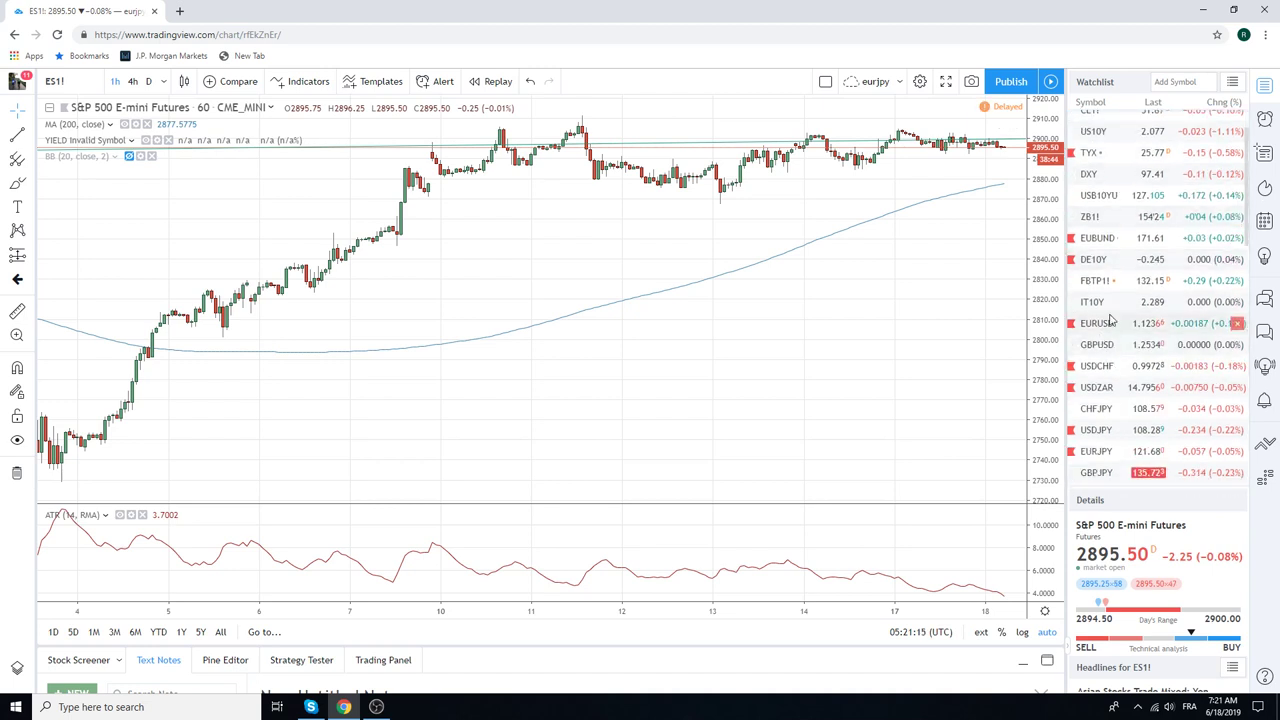
Load USDZAR hourly candles, trading near 14.7956, and zoom out.
left_click(1117, 390)
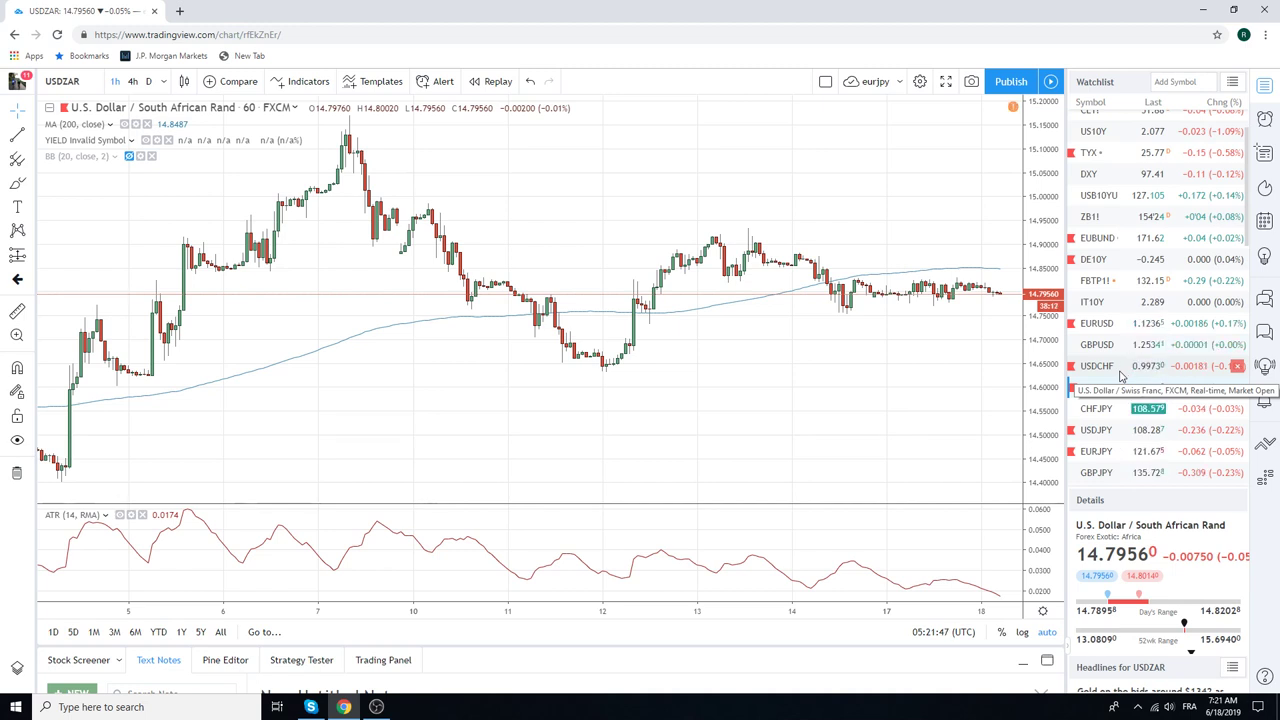
scroll(1140, 318, "down", 1)
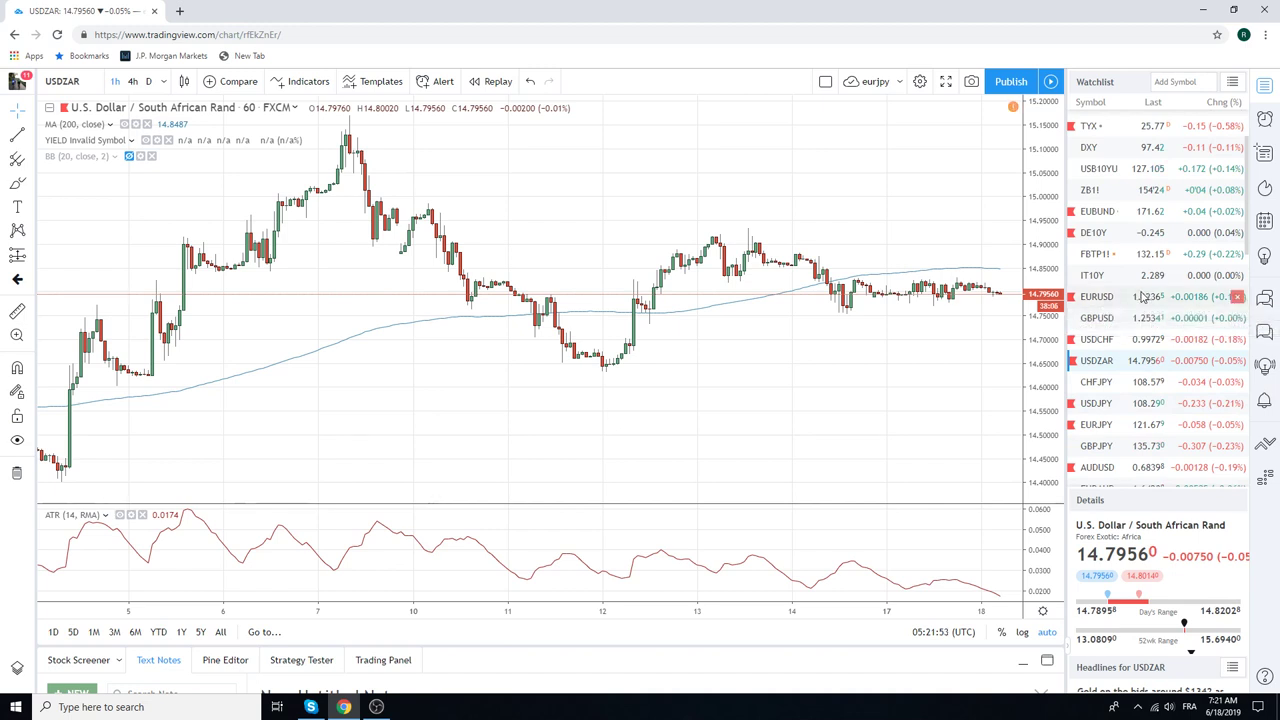
scroll(1146, 298, "up", 2)
scroll(1145, 300, "down", 2)
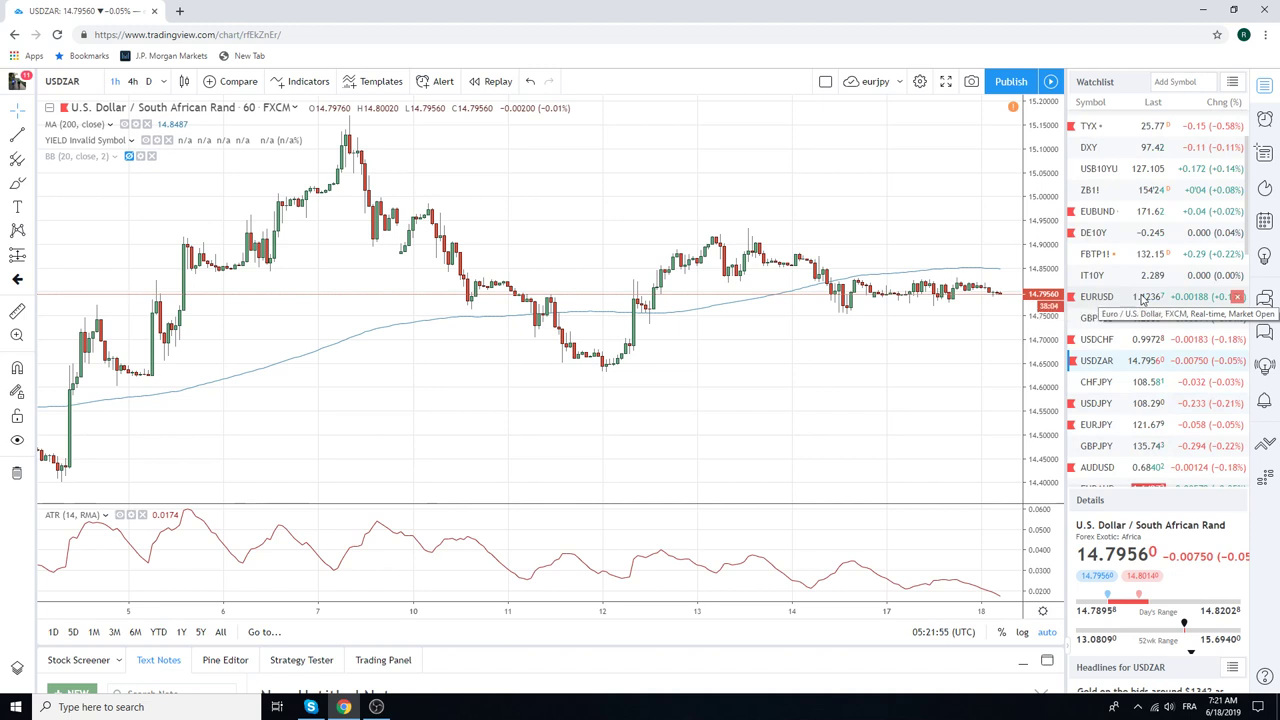
scroll(1143, 299, "up", 1)
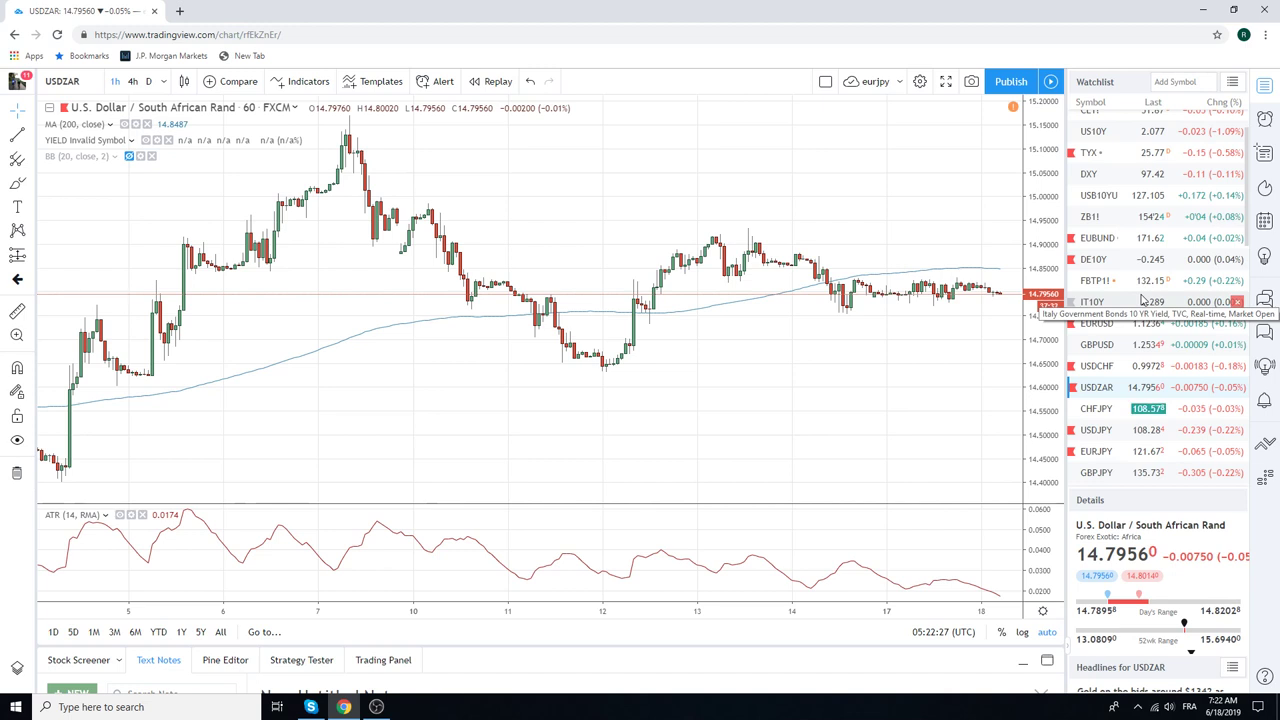
scroll(1160, 233, "down", 1)
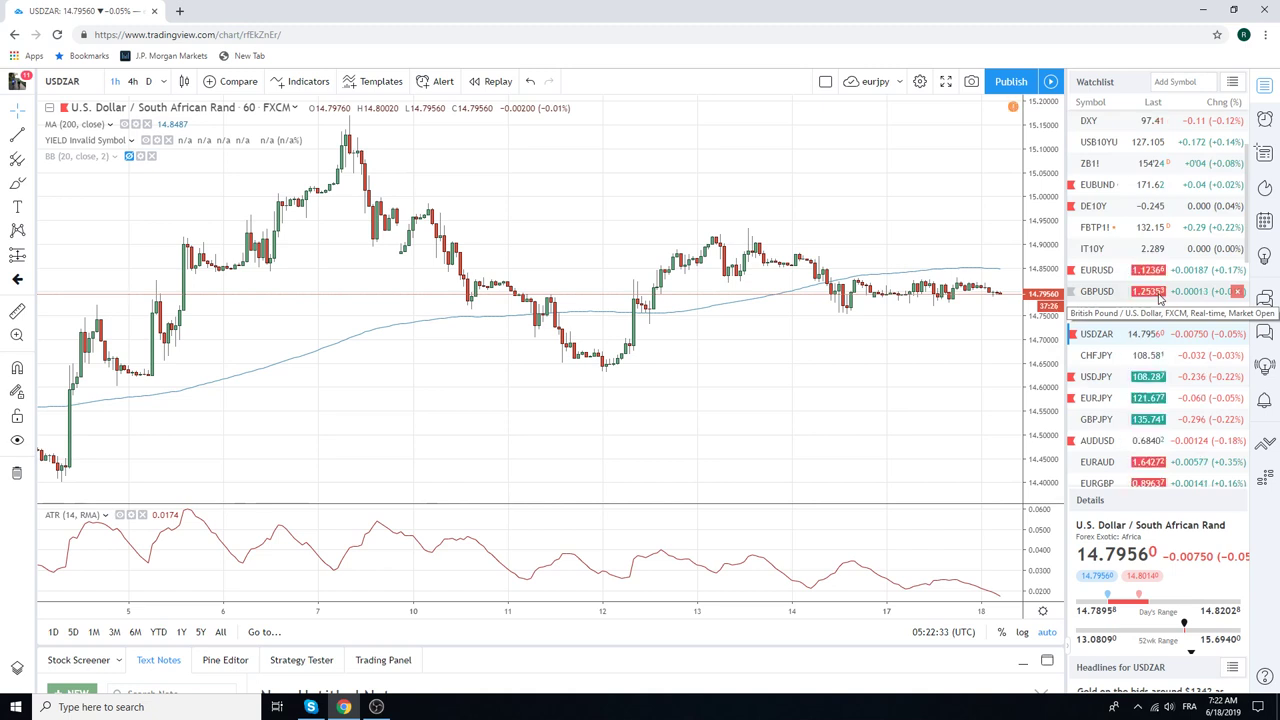
scroll(1160, 298, "up", 1)
scroll(1157, 295, "down", 2)
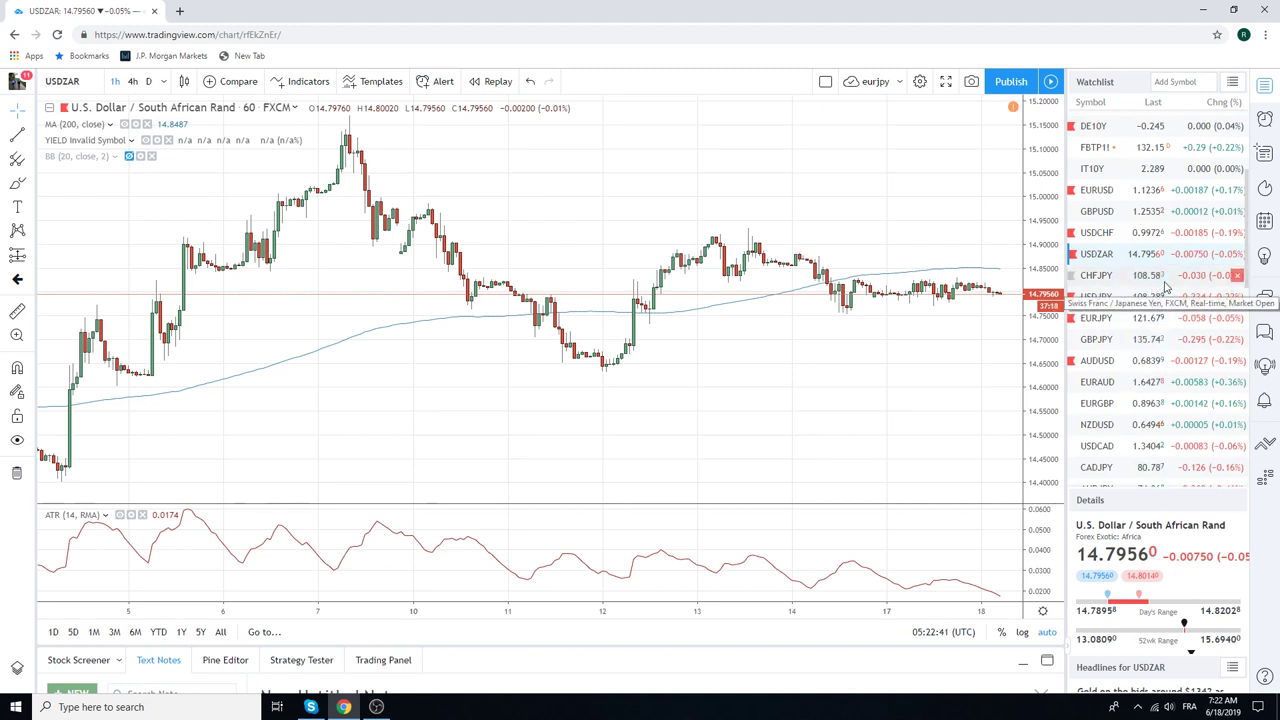
scroll(1165, 287, "down", 1)
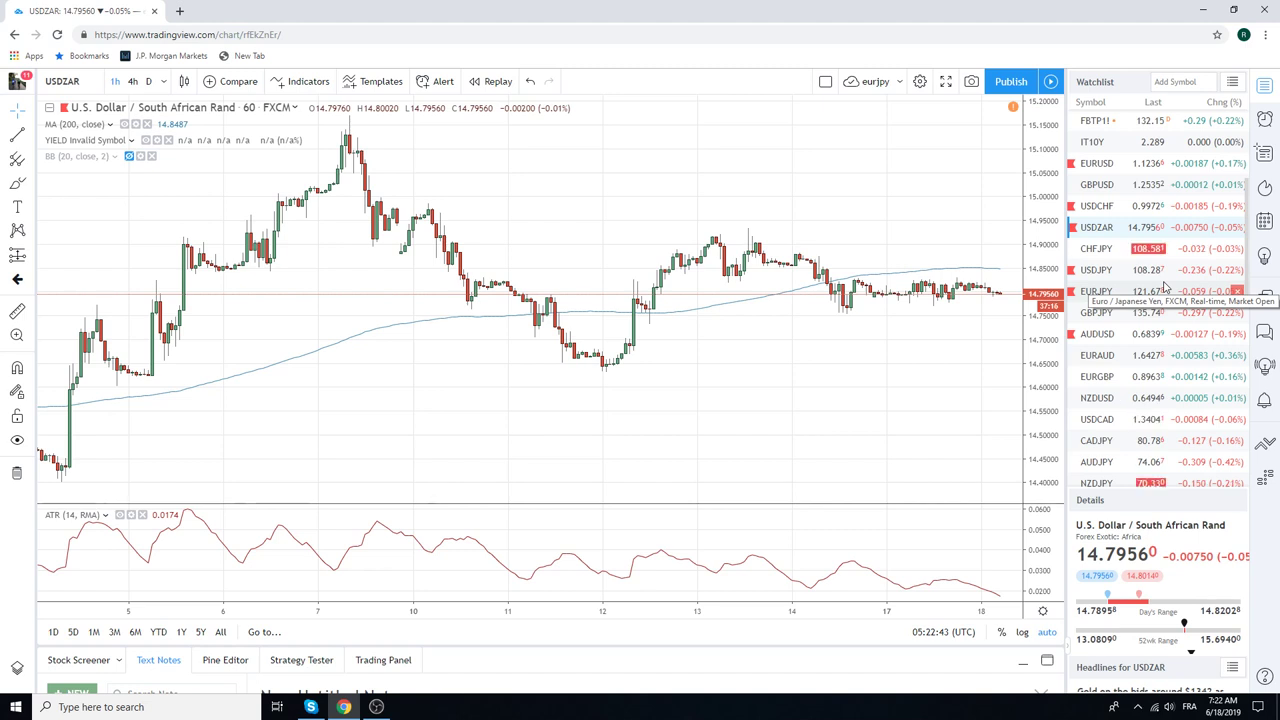